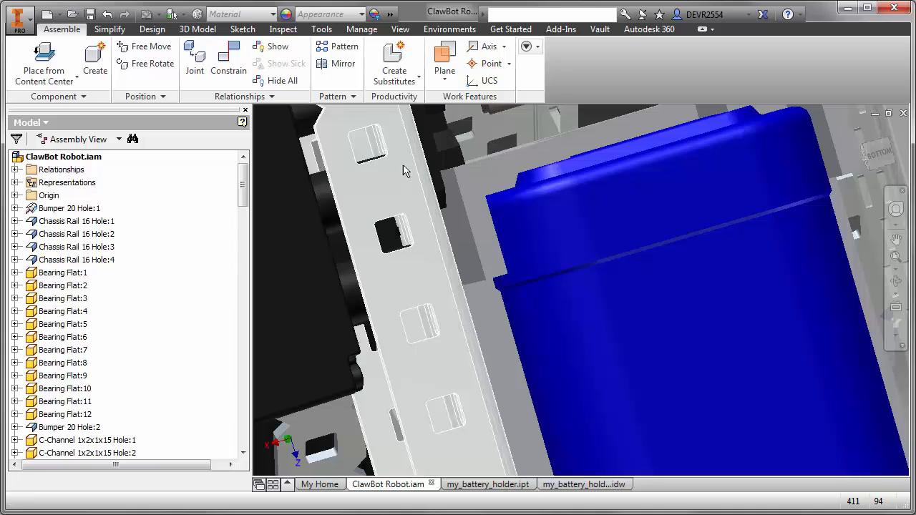
Step: Measure the minimum distance between the small channel-side face beside the battery holder and the holder's end face
{"action": "left_click", "coordinate": [479, 180]}
{"action": "middle_click_drag", "start_coordinate": [481, 183], "coordinate": [493, 250], "text": "shift"}
{"action": "left_click", "coordinate": [324, 29]}
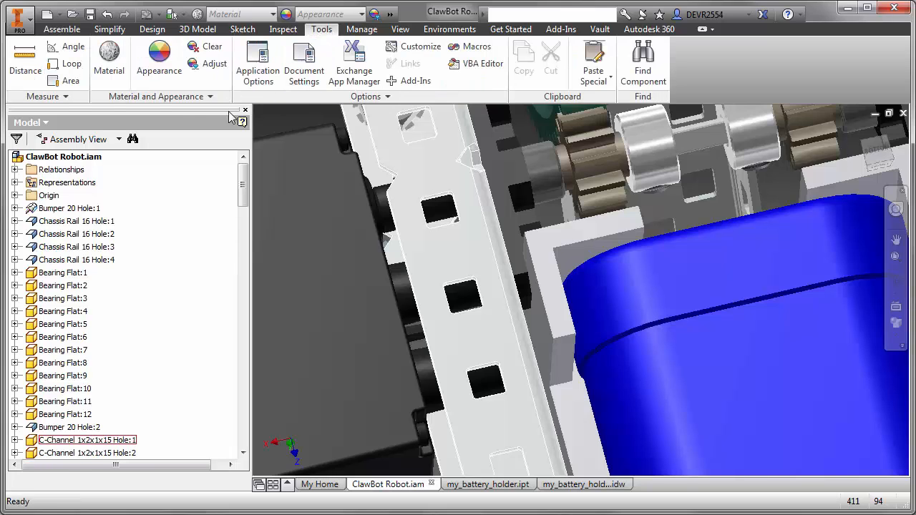
{"action": "left_click", "coordinate": [26, 64]}
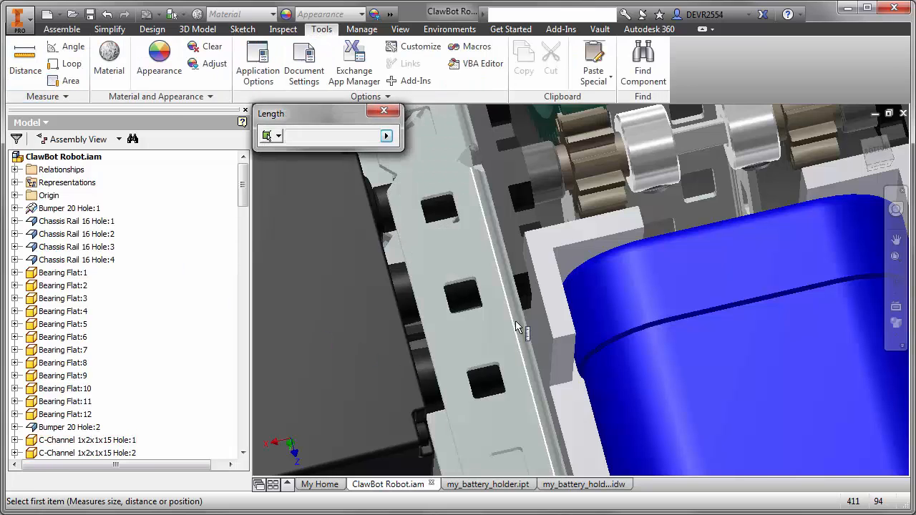
{"action": "scroll", "coordinate": [520, 327], "scroll_direction": "down", "scroll_amount": 3}
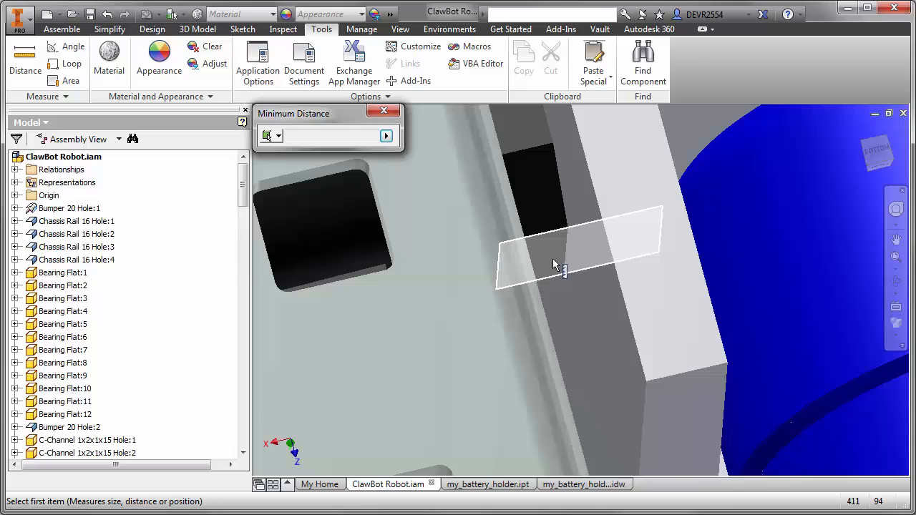
{"action": "left_click", "coordinate": [552, 258]}
{"action": "scroll", "coordinate": [568, 279], "scroll_direction": "up", "scroll_amount": 3}
{"action": "middle_click_drag", "start_coordinate": [567, 279], "coordinate": [596, 231], "text": "shift"}
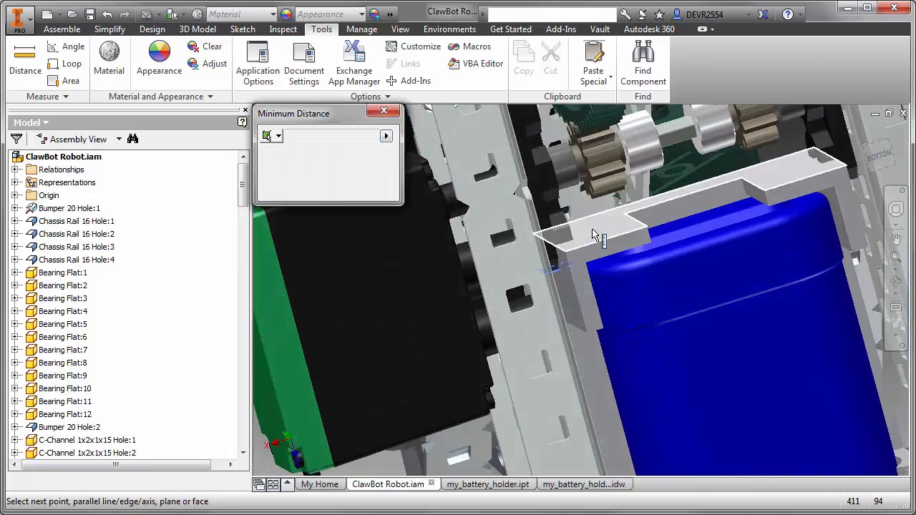
{"action": "left_click", "coordinate": [592, 231]}
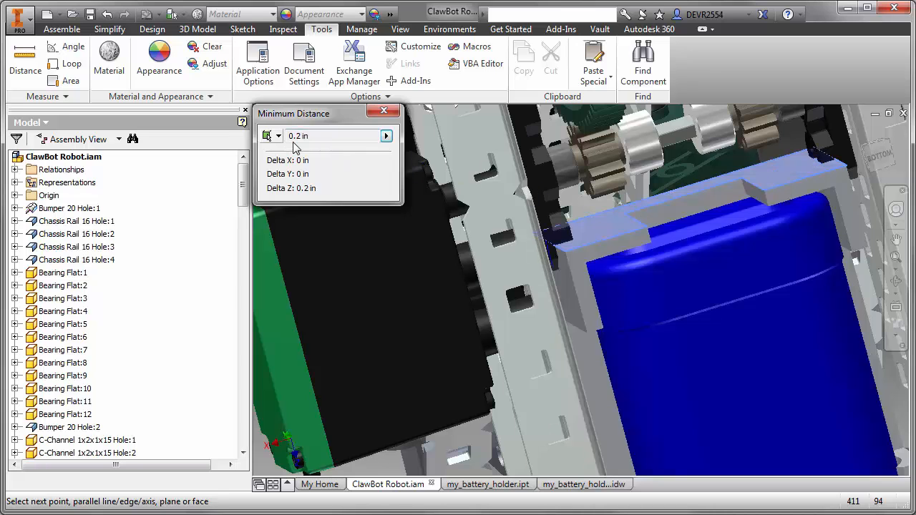
{"action": "left_click", "coordinate": [382, 112]}
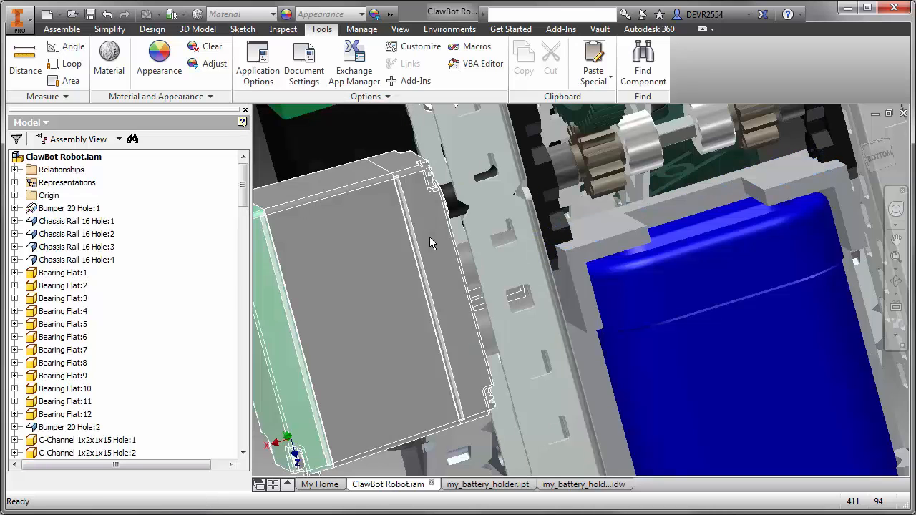
Step: Start an interference analysis with the screw protruding through the perforated rail beside the white controller as set 1
{"action": "key", "text": "F6"}
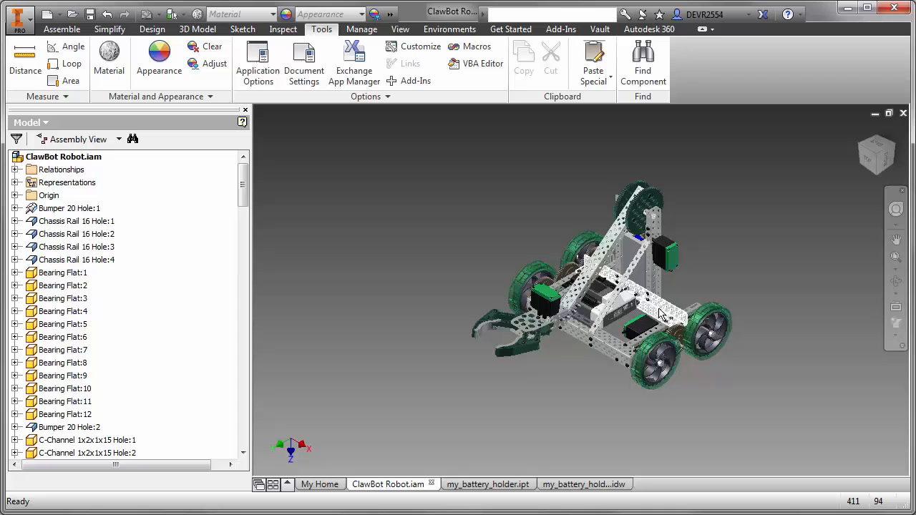
{"action": "scroll", "coordinate": [658, 296], "scroll_direction": "up", "scroll_amount": 5}
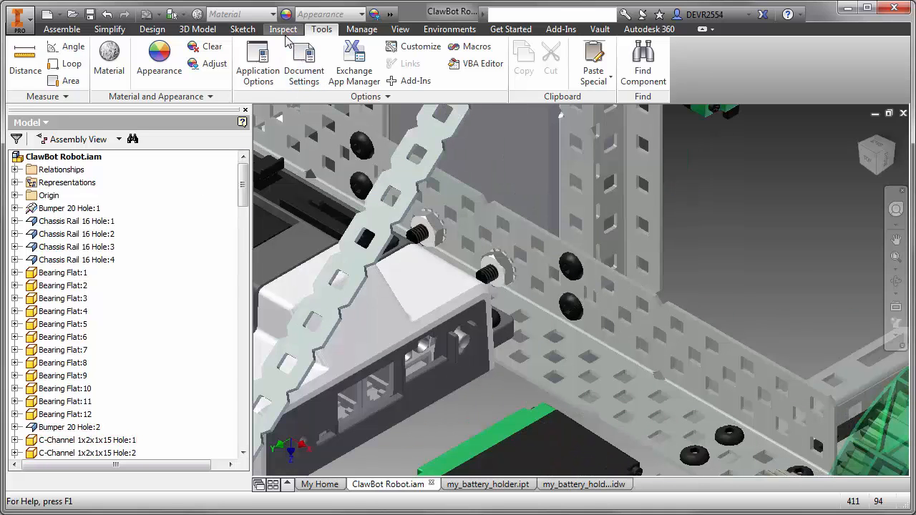
{"action": "left_click", "coordinate": [283, 29]}
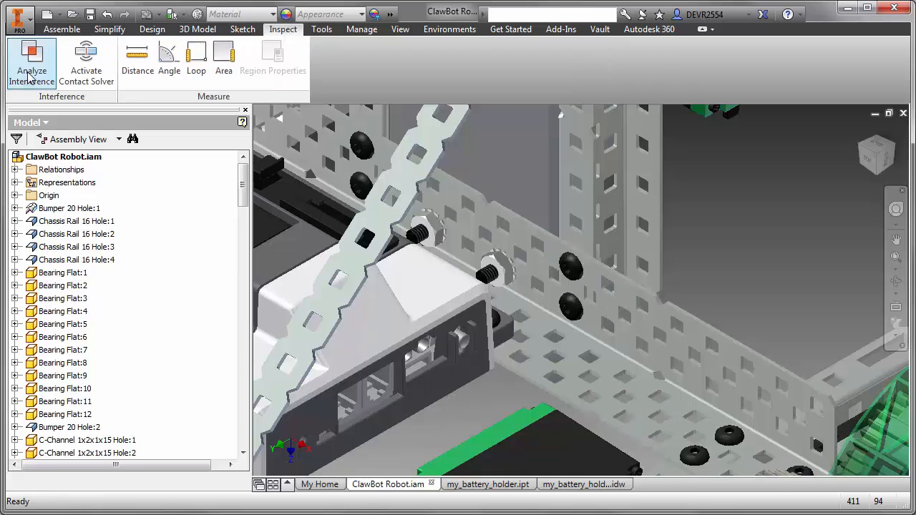
{"action": "left_click", "coordinate": [32, 70]}
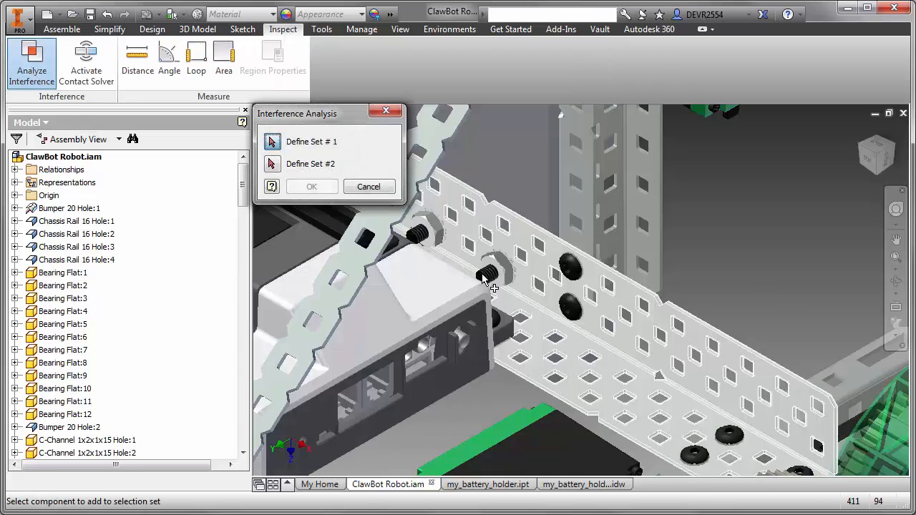
{"action": "left_click", "coordinate": [486, 277]}
Step: Define the blue battery with its holder as set 2, run the interference analysis and inspect the overlap
{"action": "key", "text": "F4"}
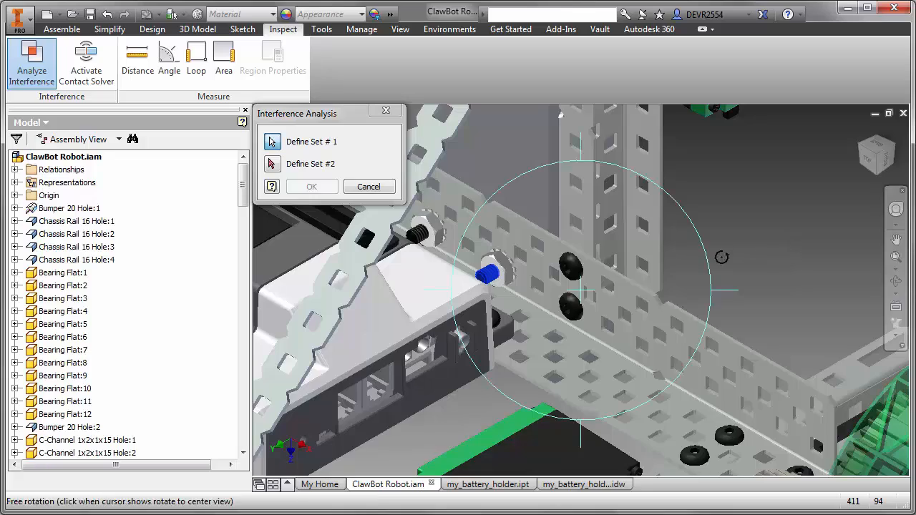
{"action": "left_click_drag", "start_coordinate": [633, 279], "coordinate": [576, 276]}
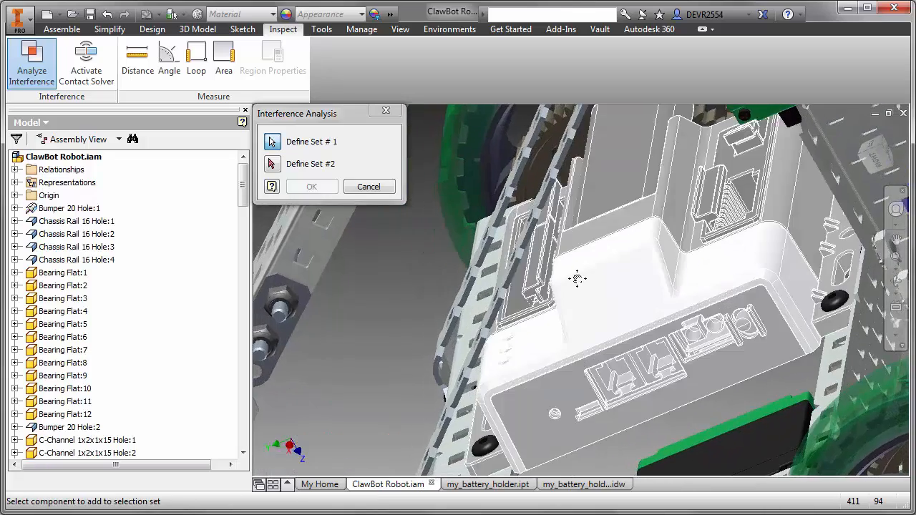
{"action": "middle_click_drag", "start_coordinate": [577, 276], "coordinate": [310, 327]}
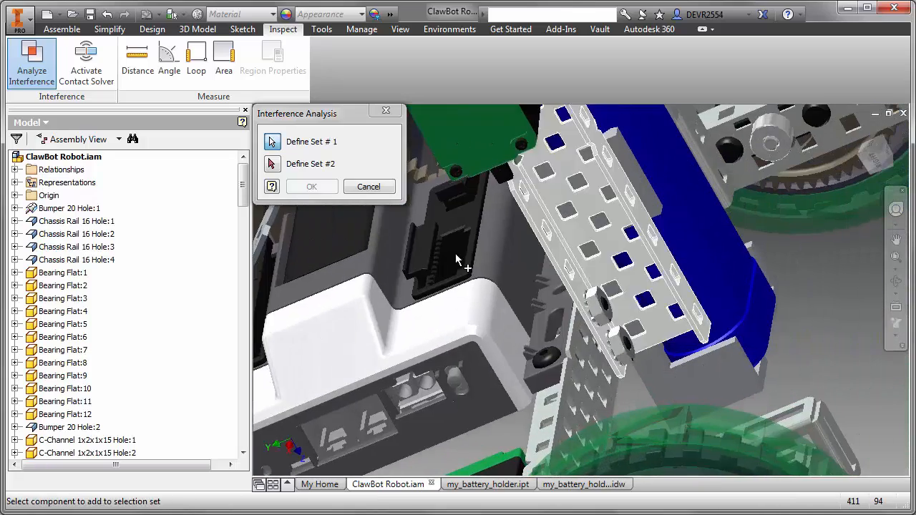
{"action": "left_click", "coordinate": [273, 165]}
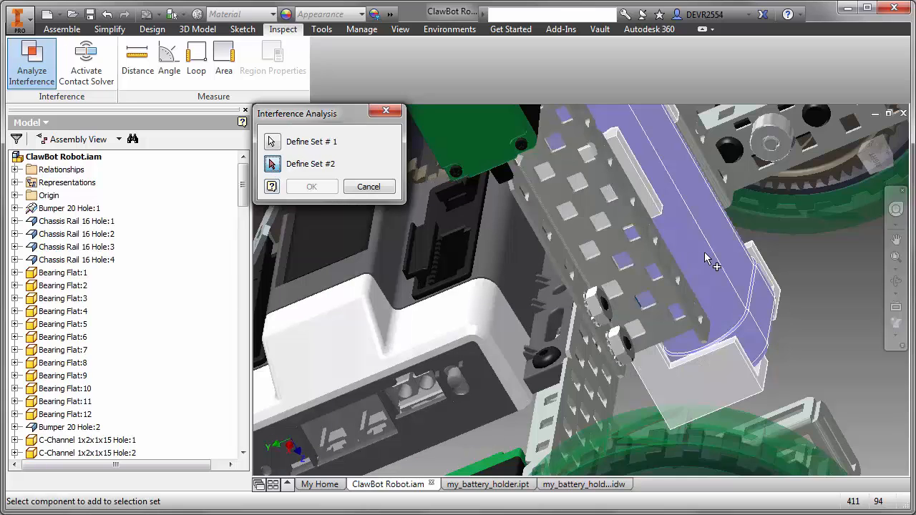
{"action": "left_click", "coordinate": [706, 259]}
{"action": "left_click", "coordinate": [314, 187]}
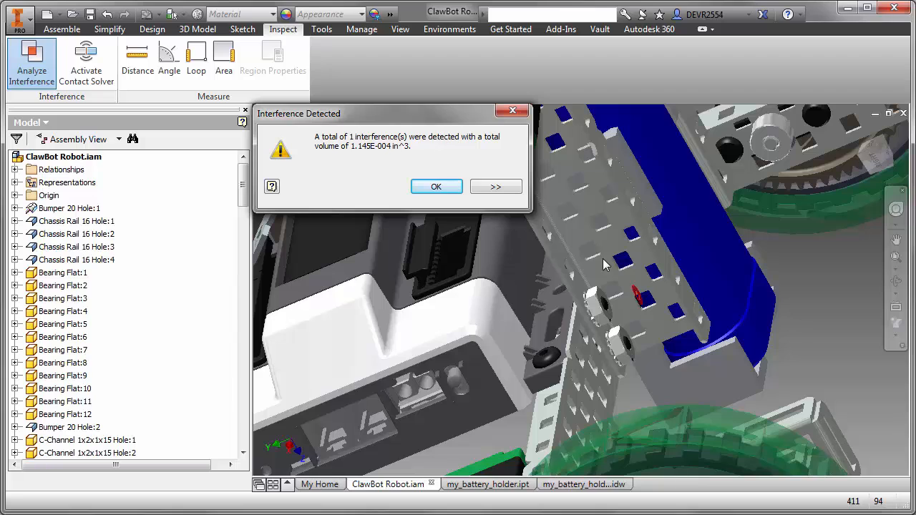
{"action": "scroll", "coordinate": [642, 322], "scroll_direction": "down", "scroll_amount": 6}
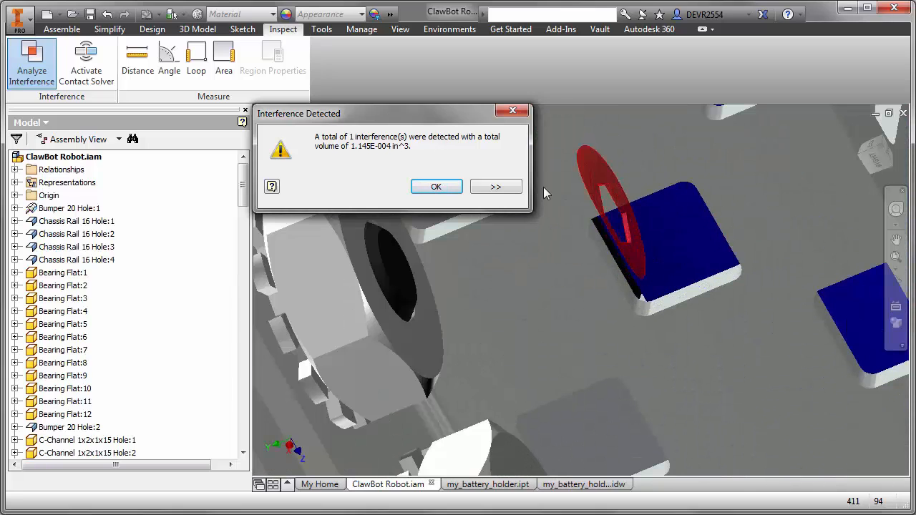
{"action": "left_click", "coordinate": [436, 187]}
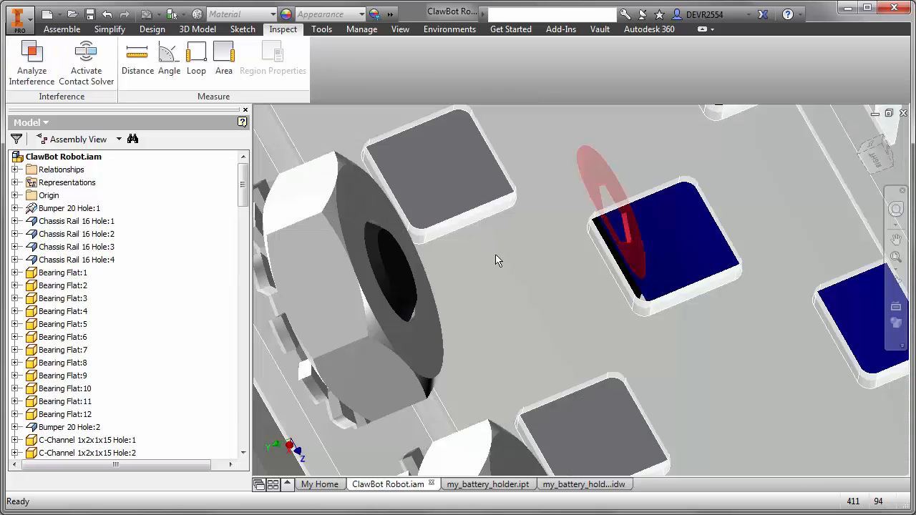
{"action": "key", "text": "F6"}
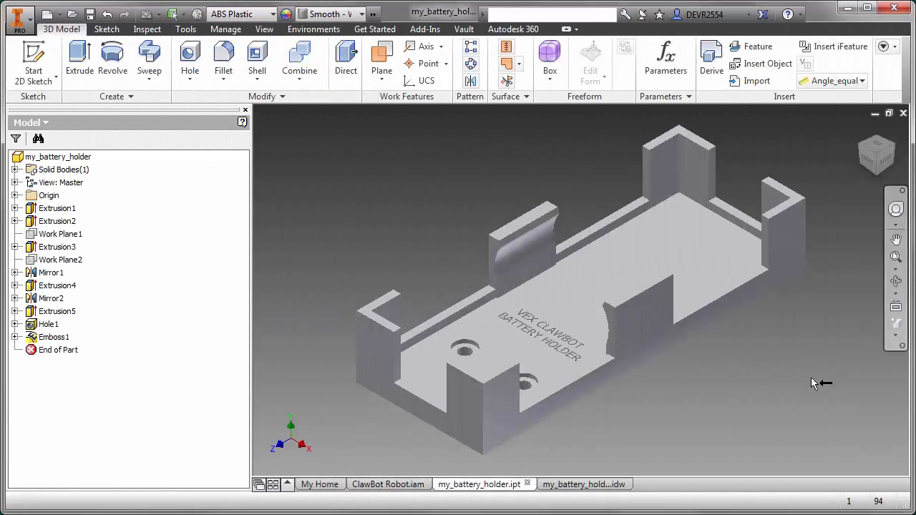
Step: Examine the my_battery_holder part and its hole dimensions in the drawing, and return to the part
{"action": "key", "text": "F4"}
{"action": "left_click_drag", "start_coordinate": [594, 360], "coordinate": [577, 369]}
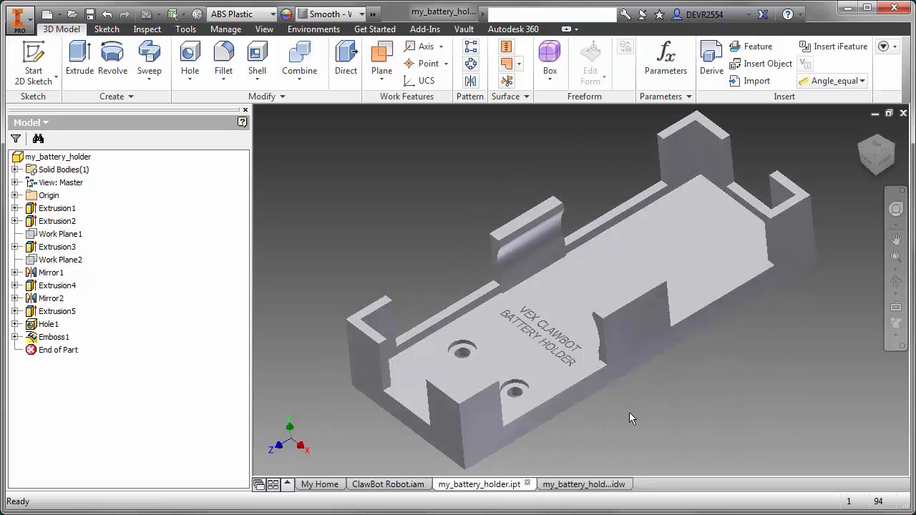
{"action": "key", "text": "F6"}
{"action": "left_click", "coordinate": [590, 484]}
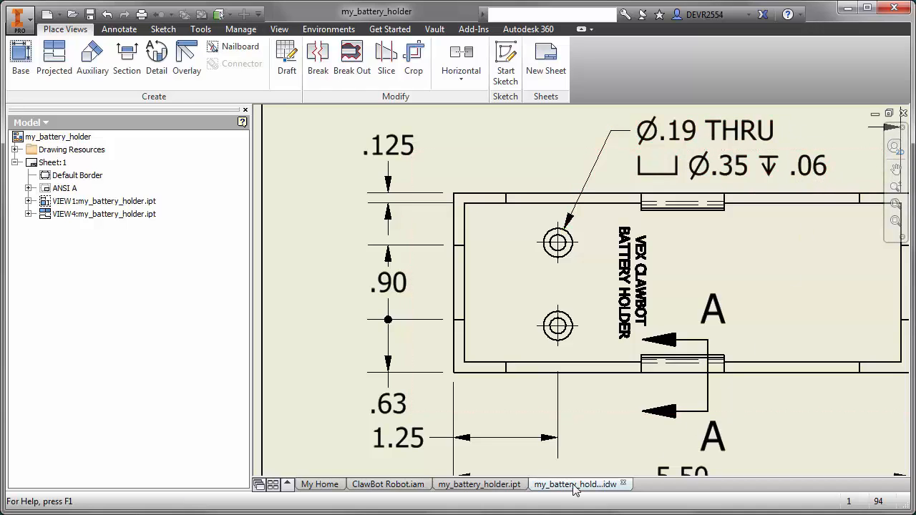
{"action": "left_click", "coordinate": [489, 484]}
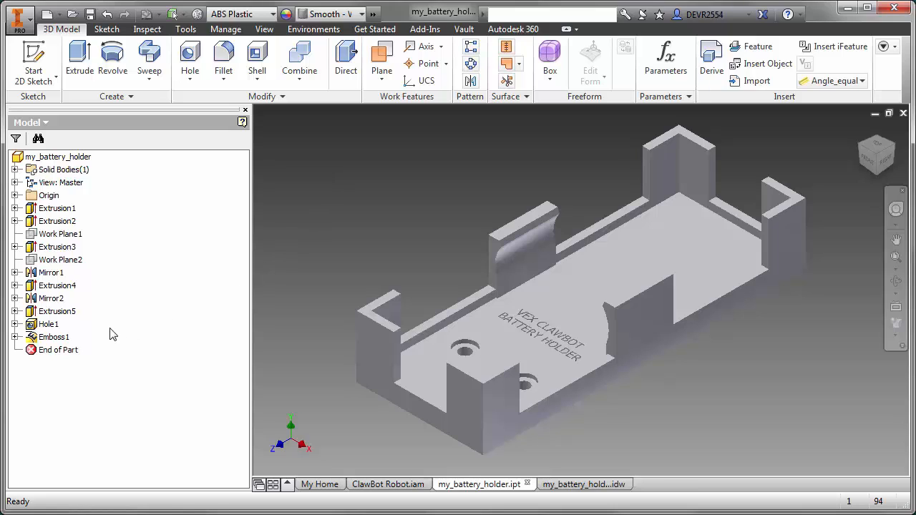
{"action": "right_click", "coordinate": [55, 327]}
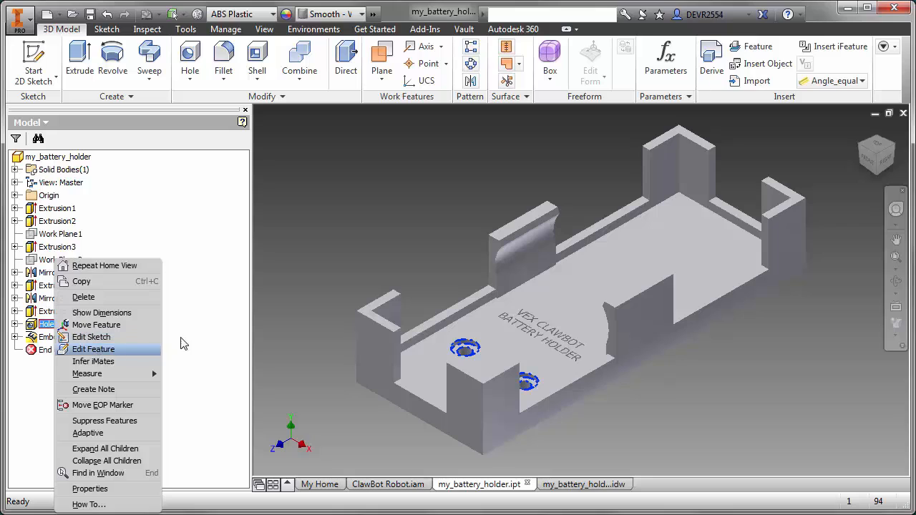
{"action": "left_click", "coordinate": [318, 311]}
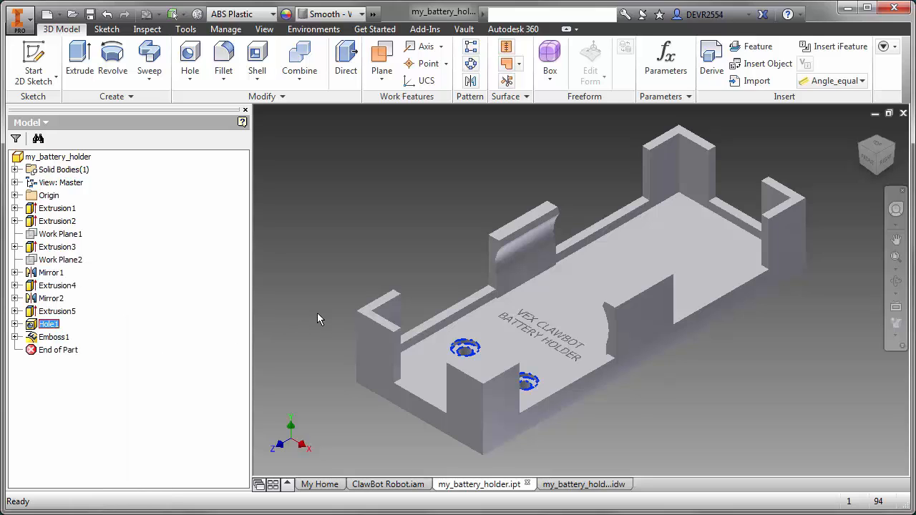
{"action": "left_click", "coordinate": [623, 404]}
Step: Set the counterbore depth of the battery holder's two mounting holes to 0.09 in
{"action": "scroll", "coordinate": [548, 394], "scroll_direction": "up", "scroll_amount": 5}
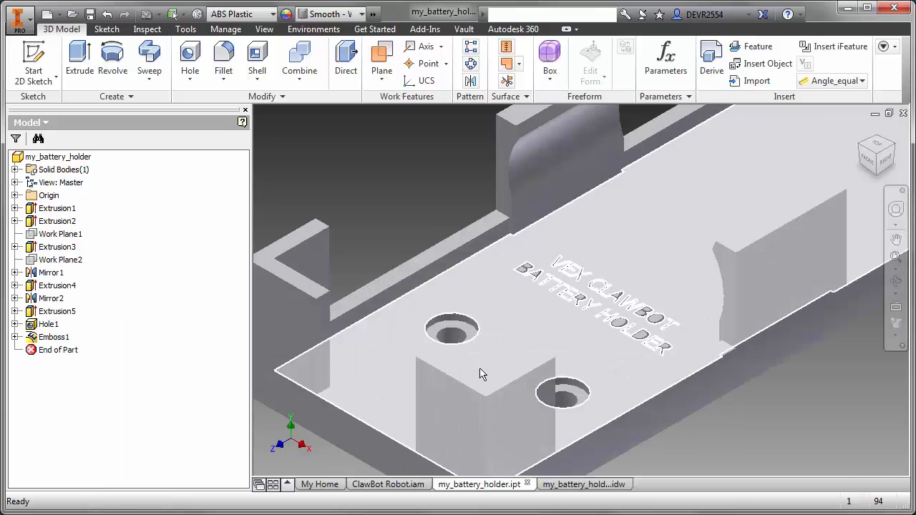
{"action": "middle_click_drag", "start_coordinate": [479, 374], "coordinate": [476, 327]}
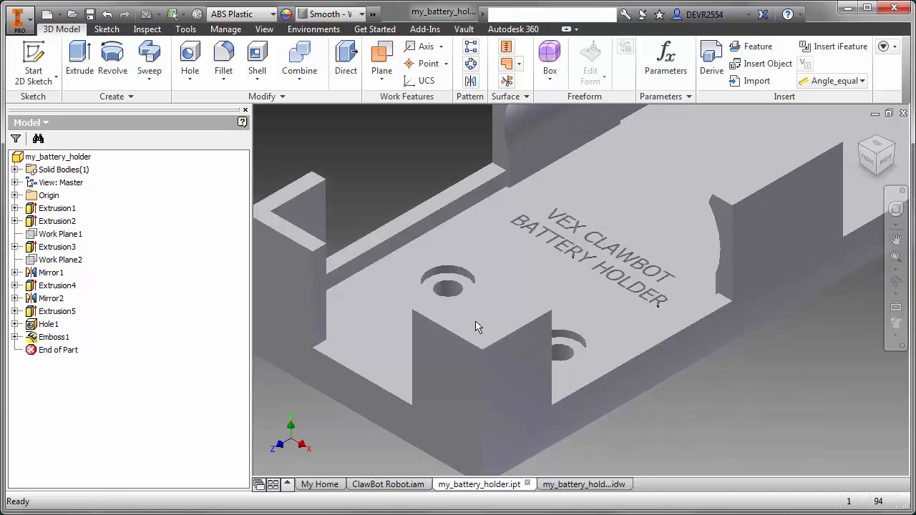
{"action": "left_click", "coordinate": [452, 291]}
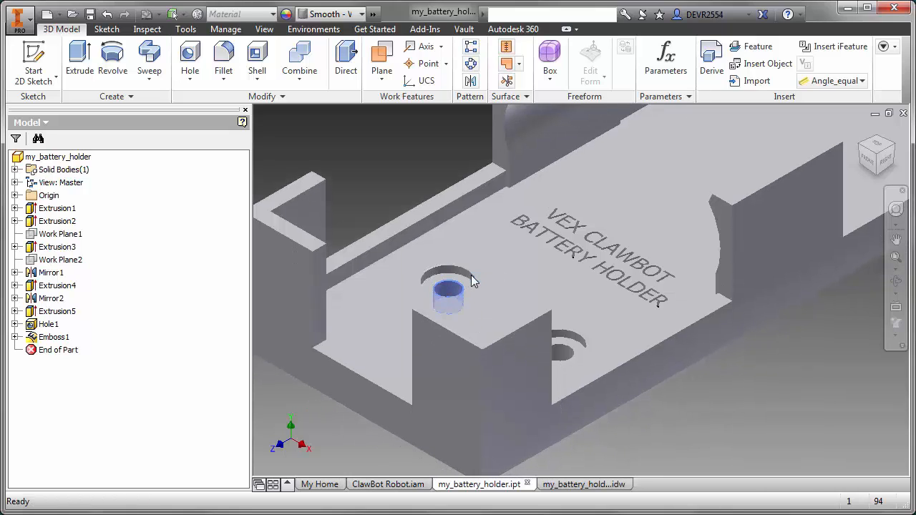
{"action": "double_click", "coordinate": [471, 276]}
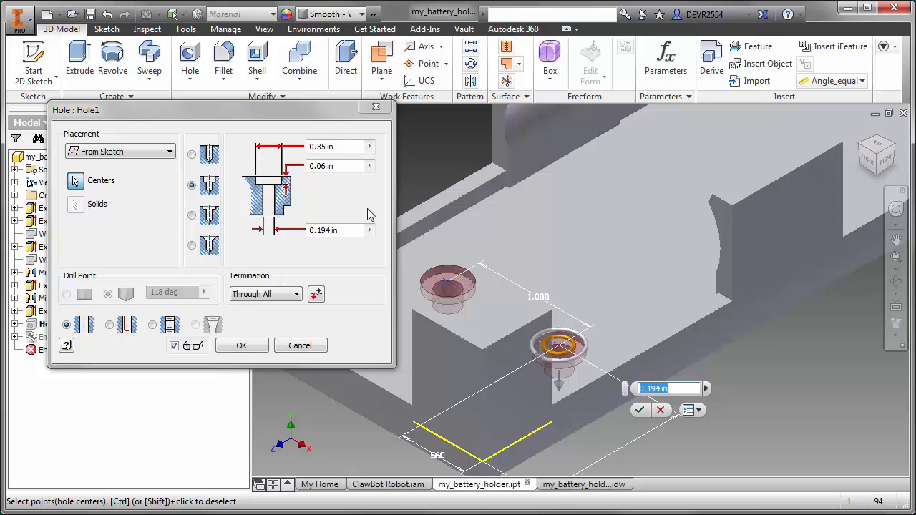
{"action": "left_click", "coordinate": [341, 166]}
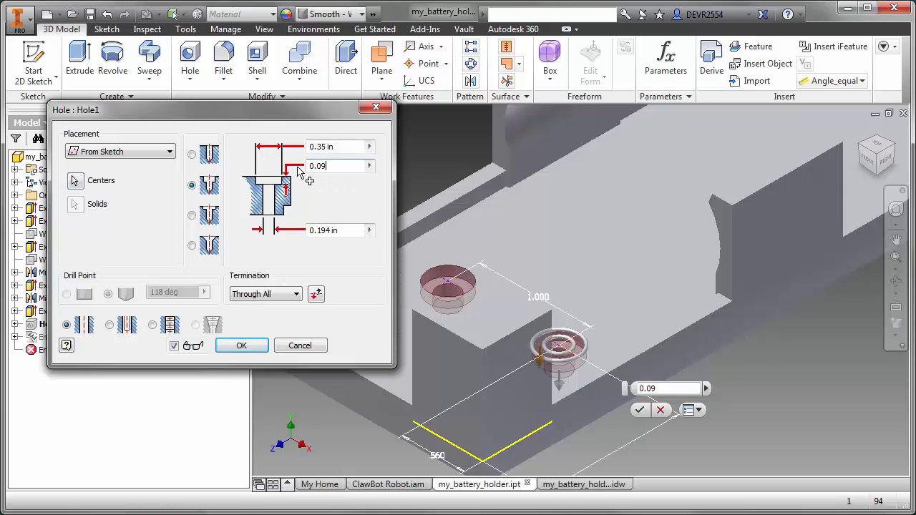
{"action": "left_click", "coordinate": [241, 346]}
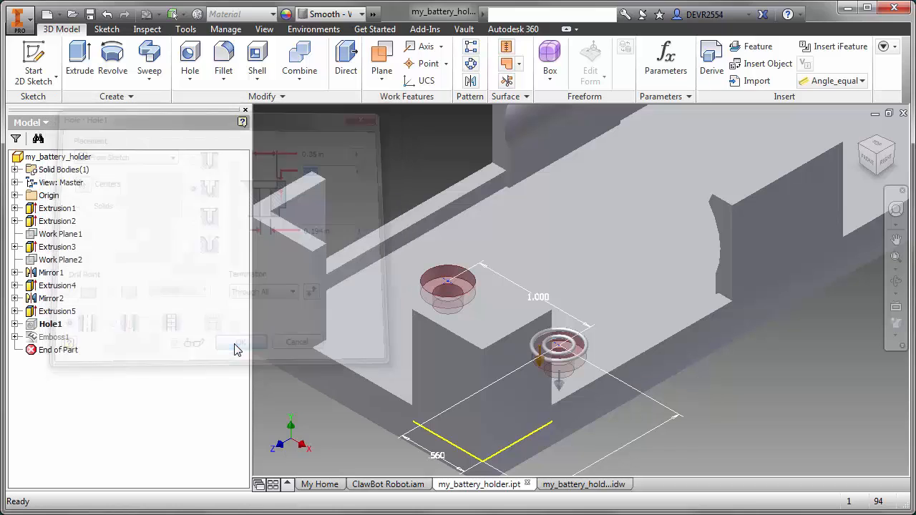
Step: Edit the hole sketch to place the hole centers 1.500 in from the holder's short edge, and save the part
{"action": "left_click", "coordinate": [449, 284]}
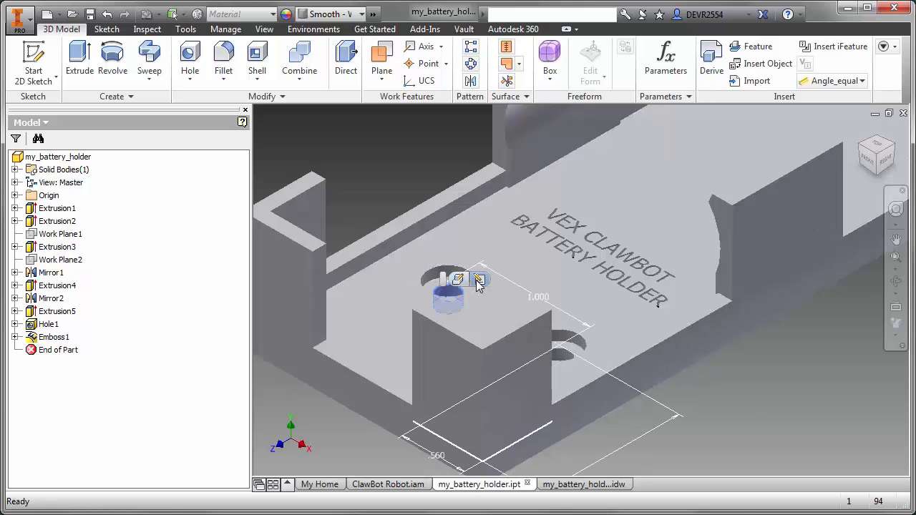
{"action": "left_click", "coordinate": [476, 285]}
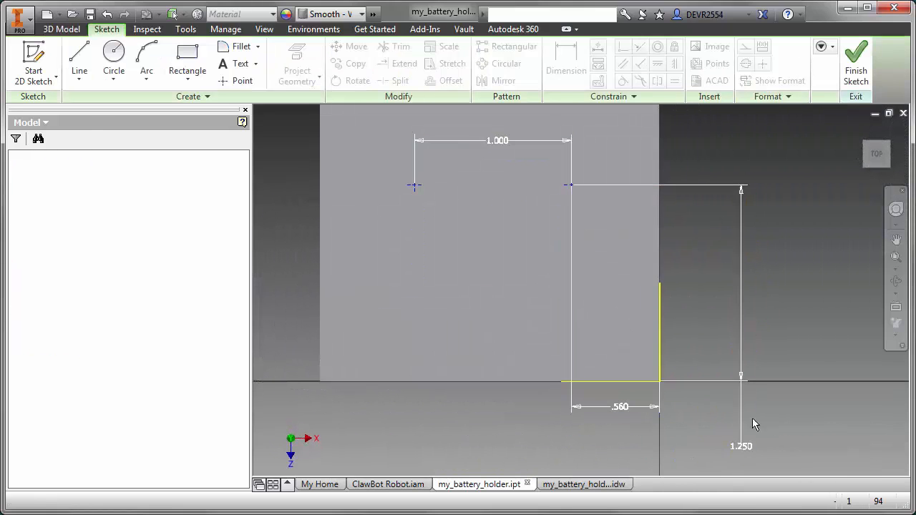
{"action": "double_click", "coordinate": [743, 447]}
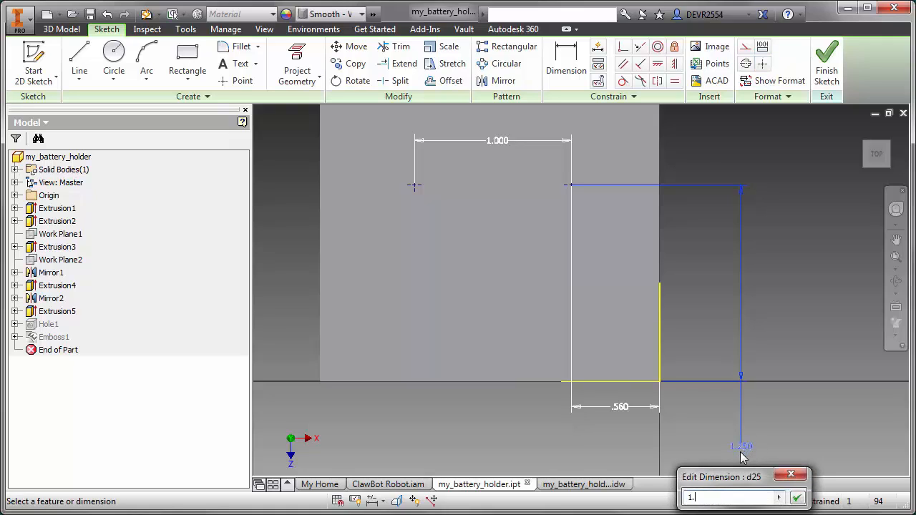
{"action": "left_click", "coordinate": [797, 497]}
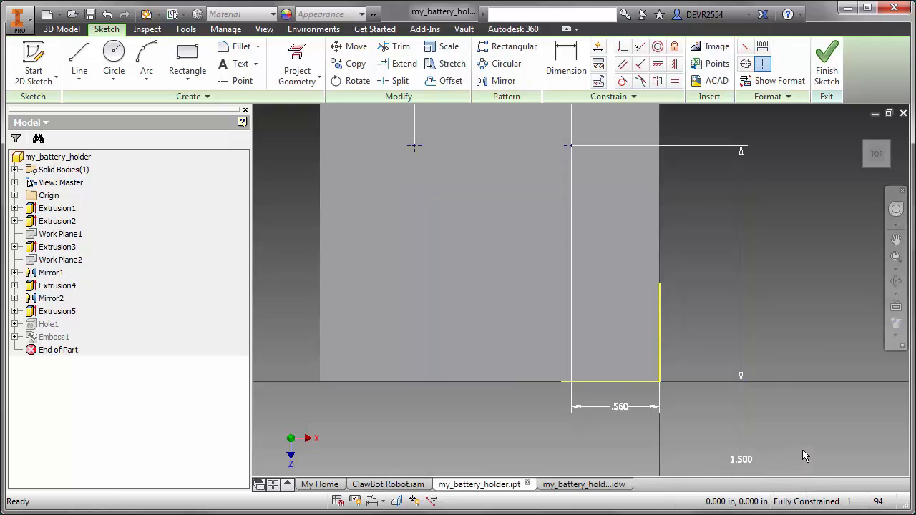
{"action": "left_click", "coordinate": [821, 79]}
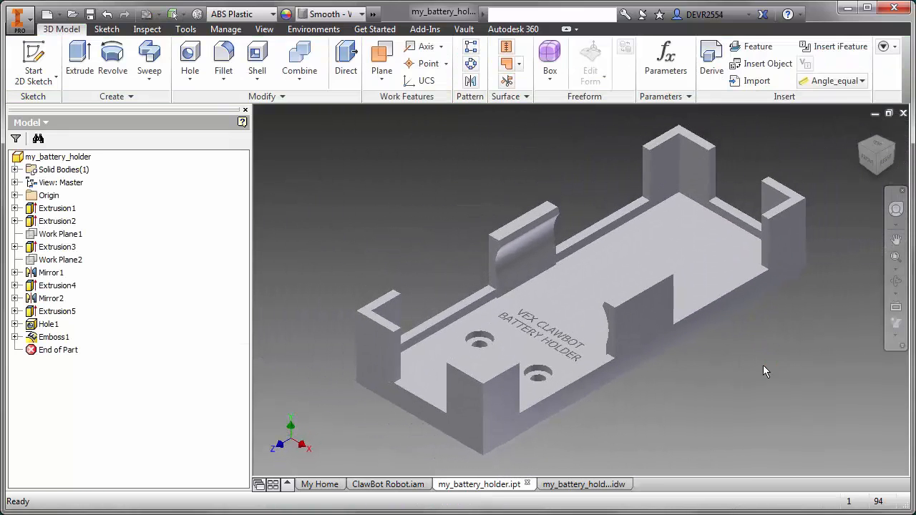
{"action": "left_click", "coordinate": [91, 15]}
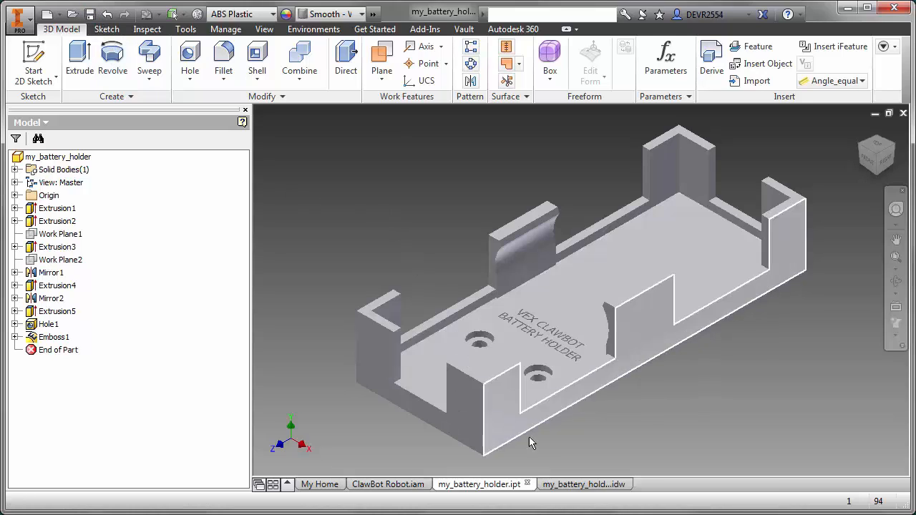
Step: Review the hole dimensions in the battery holder drawing, return to the ClawBot Robot assembly and update it to the revised part
{"action": "left_click", "coordinate": [574, 484]}
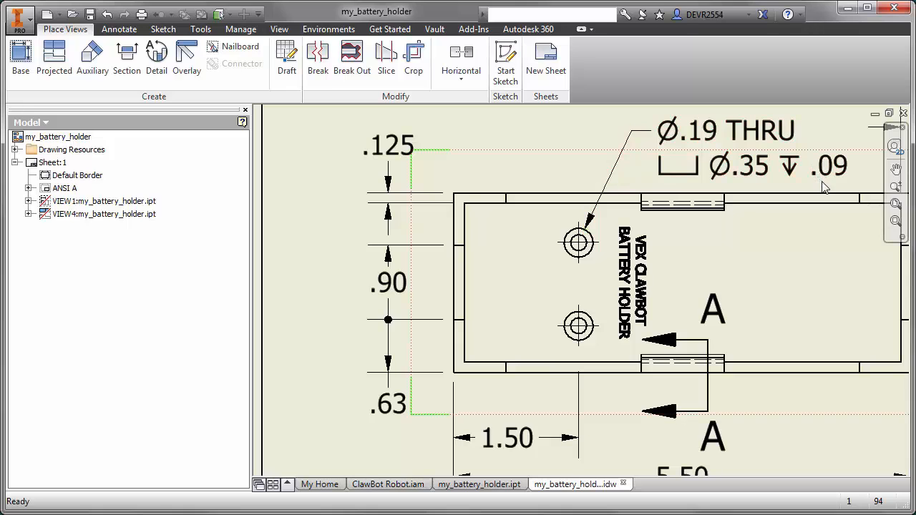
{"action": "left_click", "coordinate": [894, 205]}
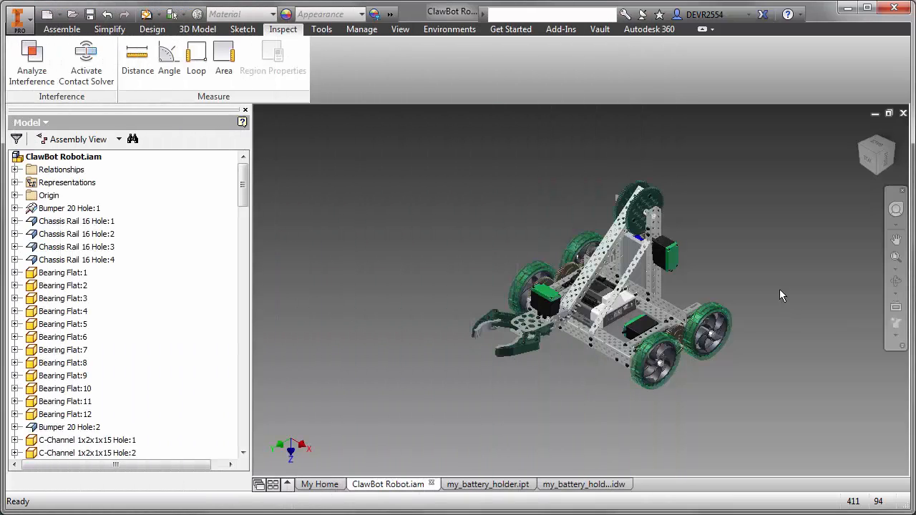
{"action": "key", "text": "F4"}
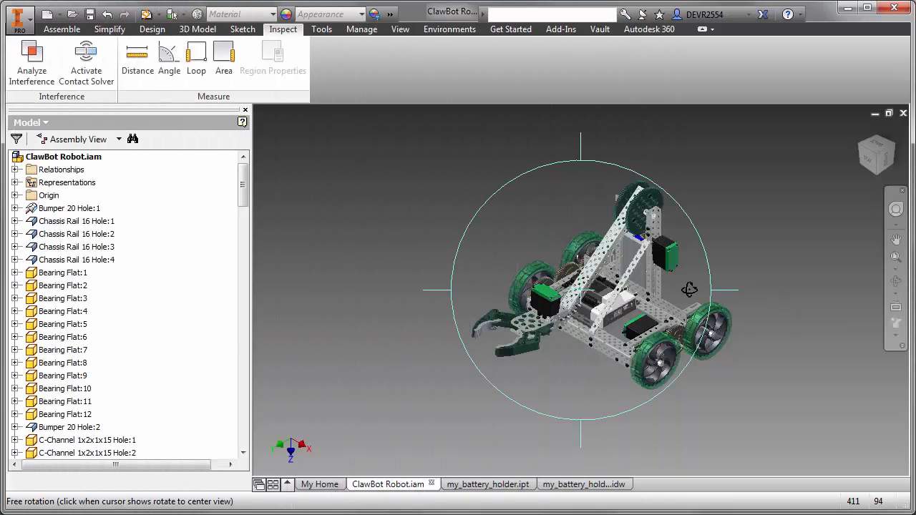
{"action": "left_click_drag", "start_coordinate": [659, 294], "coordinate": [453, 317]}
{"action": "key", "text": "Escape"}
{"action": "scroll", "coordinate": [586, 293], "scroll_direction": "up", "scroll_amount": 8}
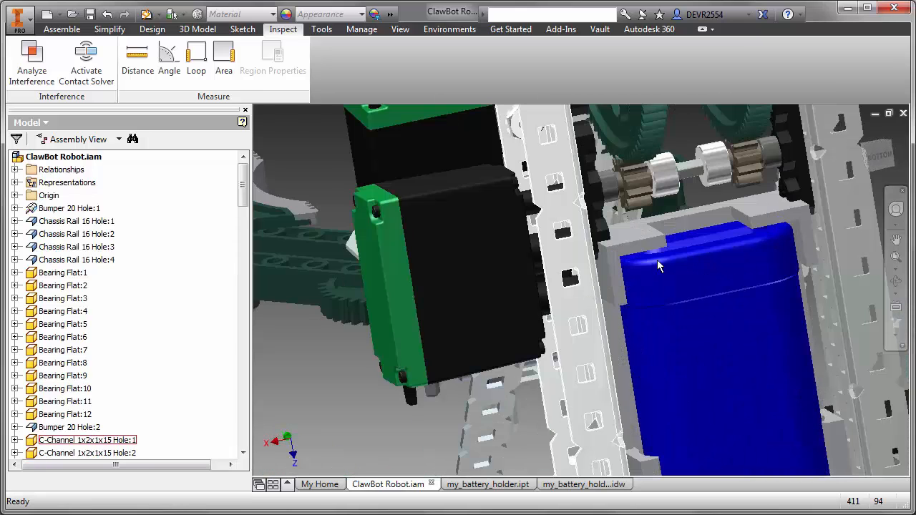
{"action": "scroll", "coordinate": [657, 260], "scroll_direction": "up", "scroll_amount": 5}
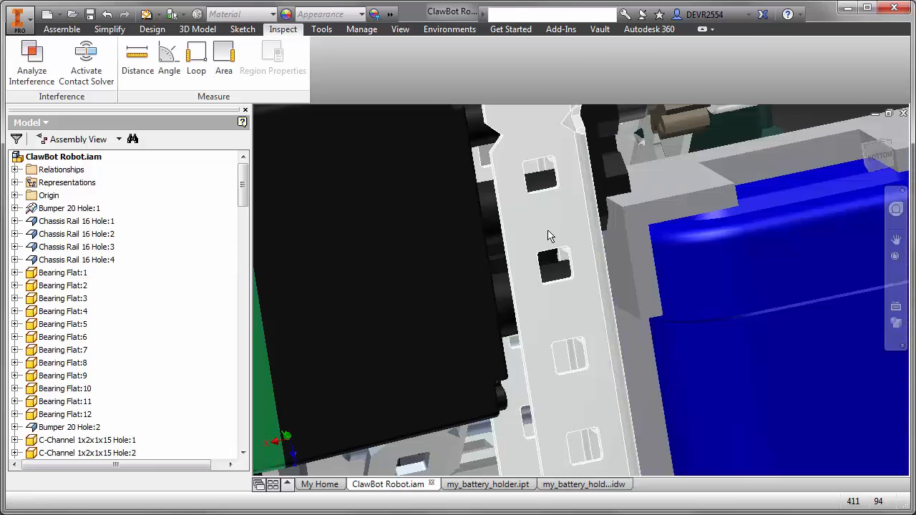
{"action": "left_click", "coordinate": [146, 15]}
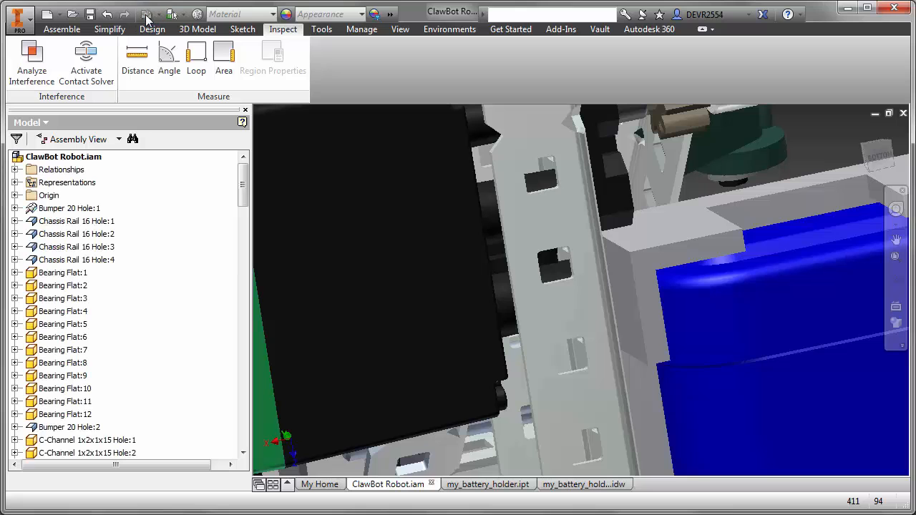
Step: Examine the battery and its holder's updated position between the channels, up close and from the bottom view
{"action": "middle_click_drag", "start_coordinate": [633, 290], "coordinate": [599, 321], "text": "shift"}
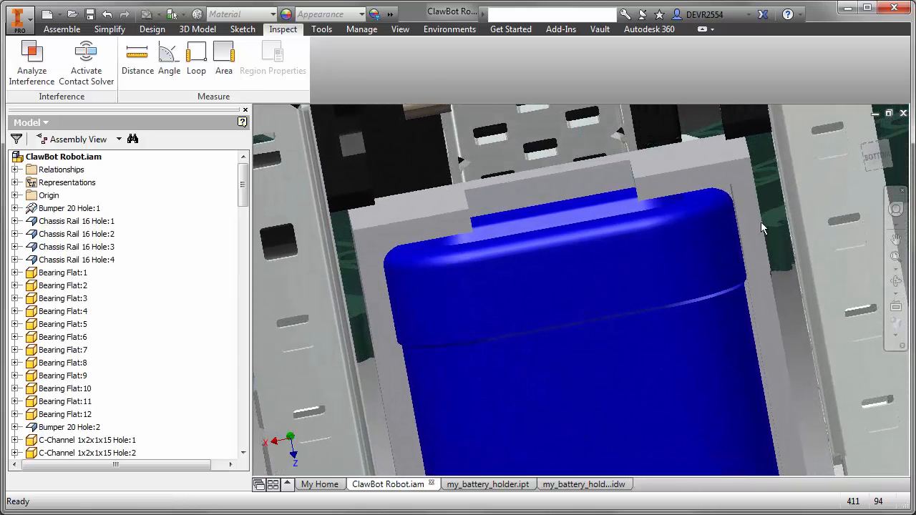
{"action": "left_click", "coordinate": [870, 172]}
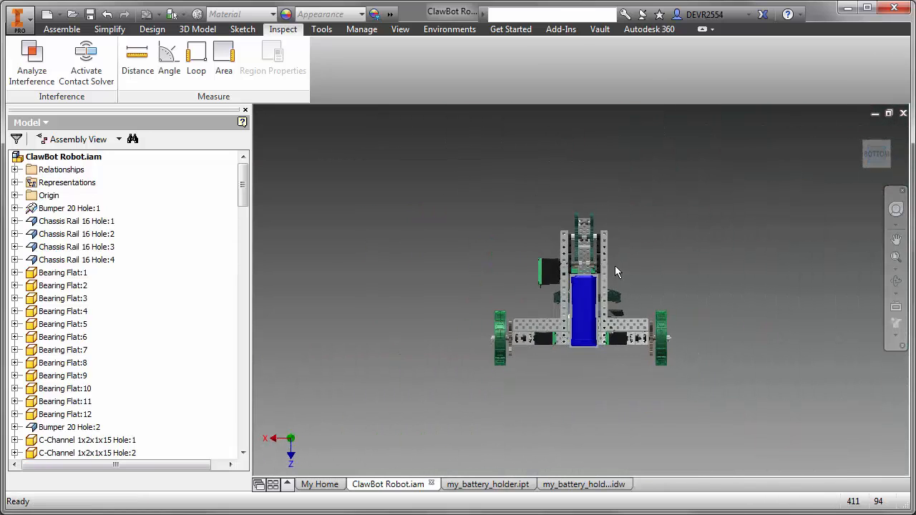
{"action": "scroll", "coordinate": [572, 283], "scroll_direction": "down", "scroll_amount": 10}
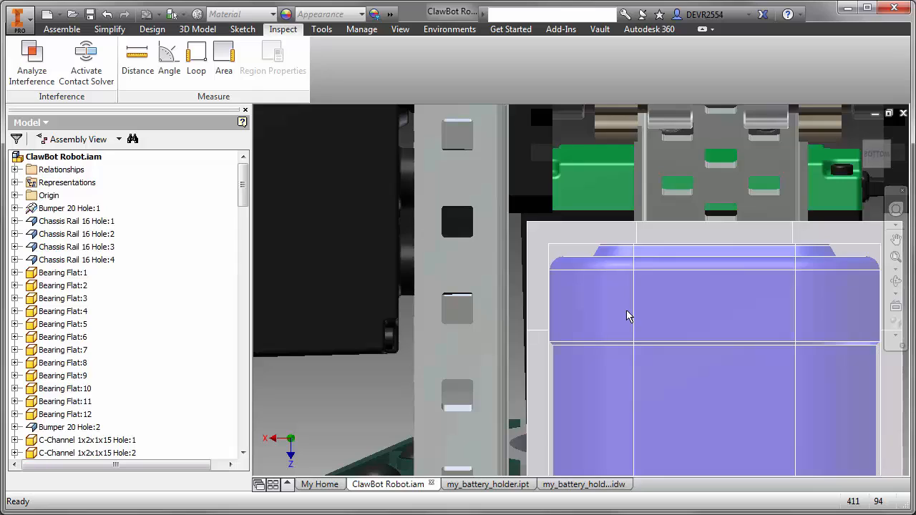
Step: Start an interference analysis with the battery holder's mounting screw nearest the white controller's corner as set 1
{"action": "key", "text": "F6"}
{"action": "scroll", "coordinate": [643, 309], "scroll_direction": "down", "scroll_amount": 4}
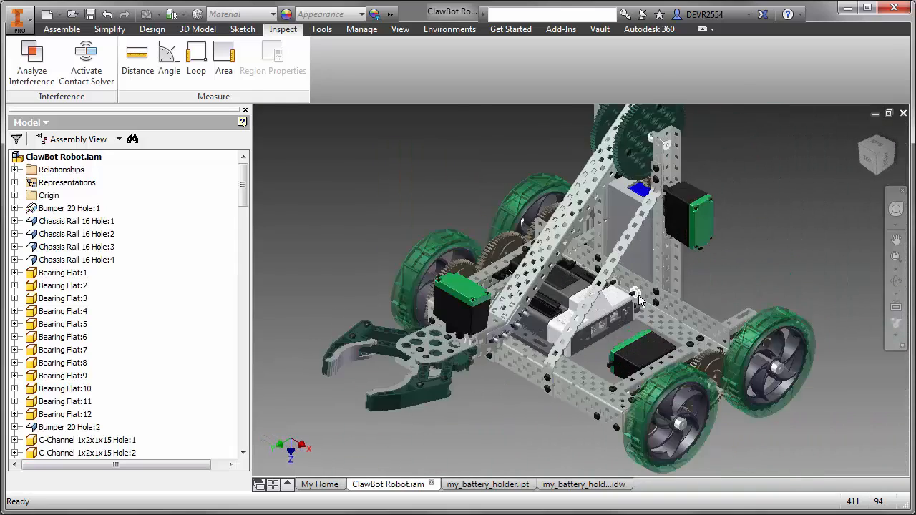
{"action": "scroll", "coordinate": [639, 300], "scroll_direction": "down", "scroll_amount": 5}
{"action": "scroll", "coordinate": [639, 301], "scroll_direction": "down", "scroll_amount": 3}
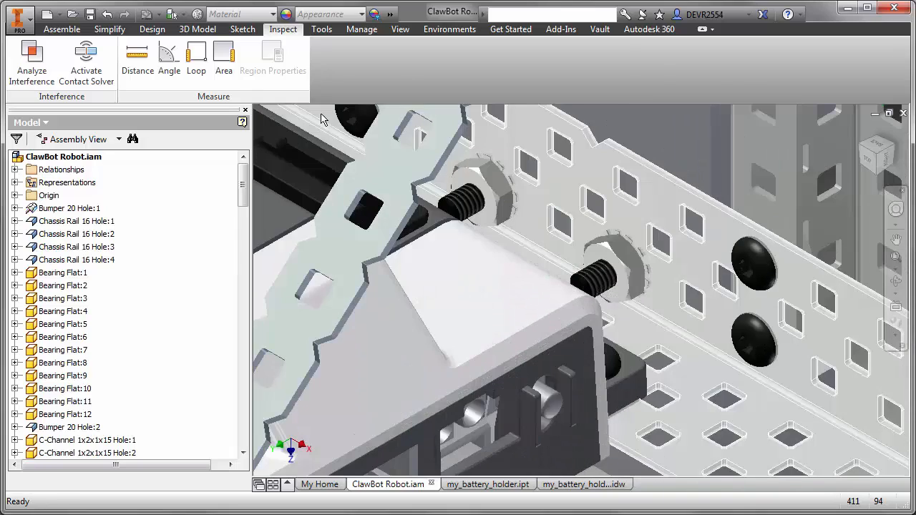
{"action": "left_click", "coordinate": [27, 63]}
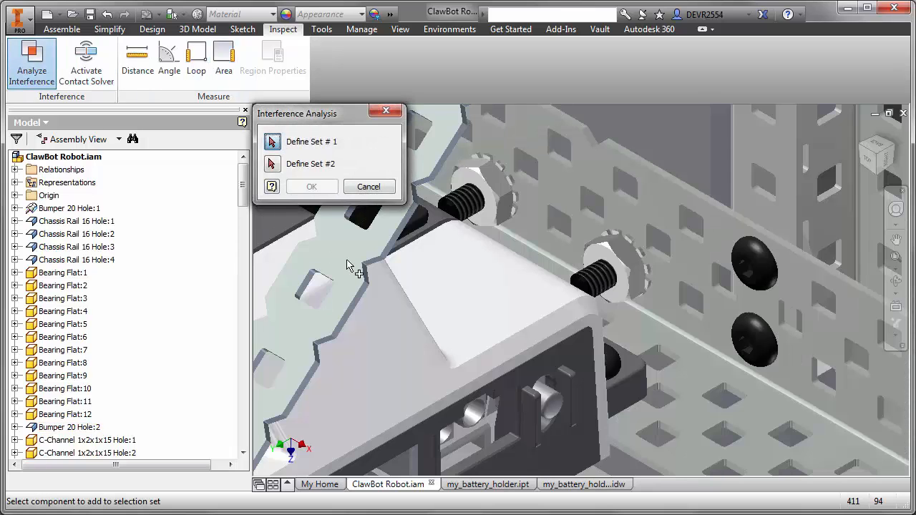
{"action": "left_click", "coordinate": [573, 281]}
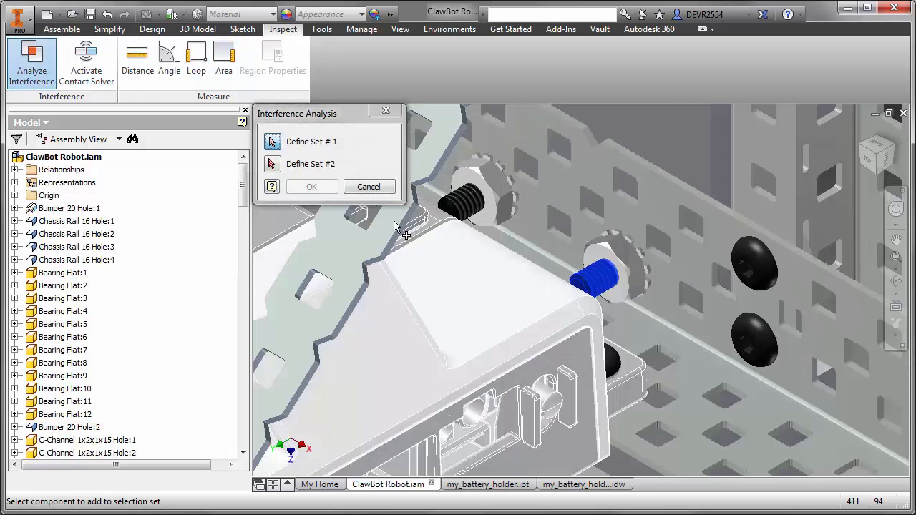
Step: Define the blue battery with its holder as set 2, run the interference analysis and restore the home view
{"action": "left_click", "coordinate": [273, 164]}
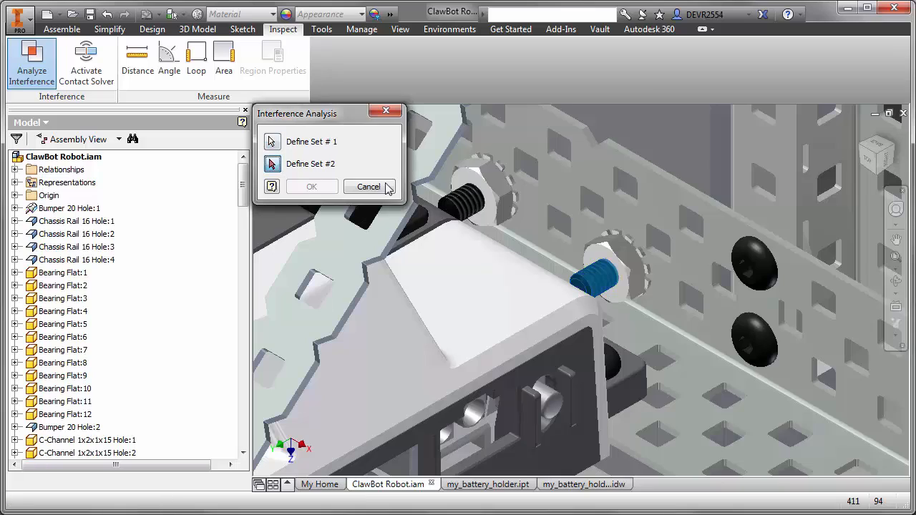
{"action": "key", "text": "F4"}
{"action": "left_click_drag", "start_coordinate": [693, 284], "coordinate": [815, 306]}
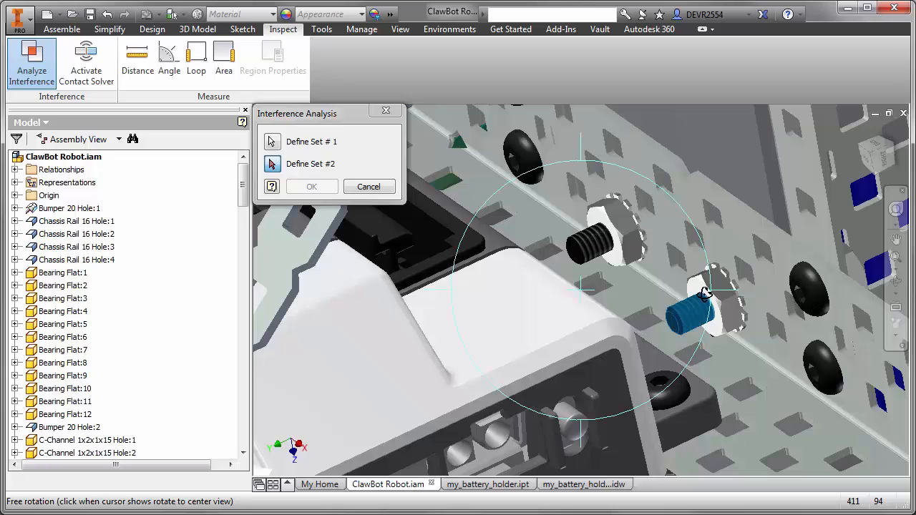
{"action": "mouse_move", "coordinate": [705, 293]}
{"action": "left_mouse_down"}
{"action": "mouse_move", "coordinate": [737, 297]}
{"action": "mouse_move", "coordinate": [689, 301]}
{"action": "left_mouse_up"}
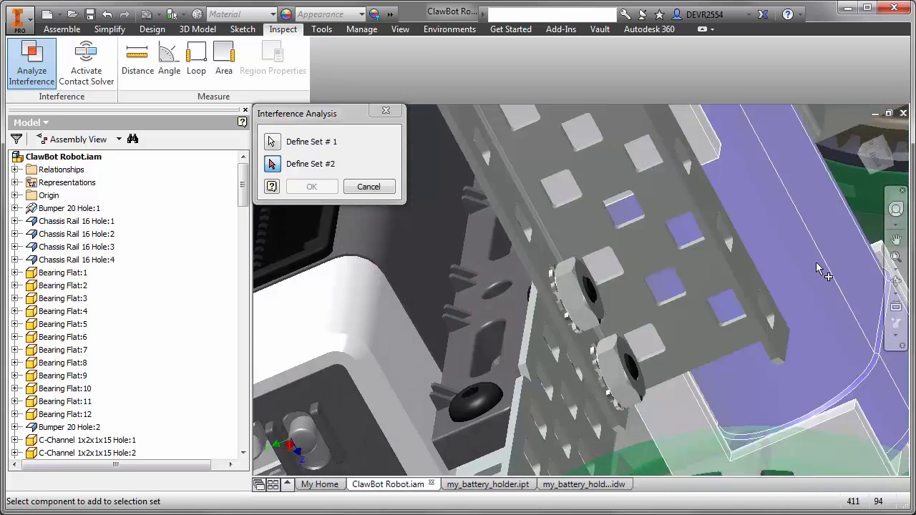
{"action": "left_click", "coordinate": [819, 268]}
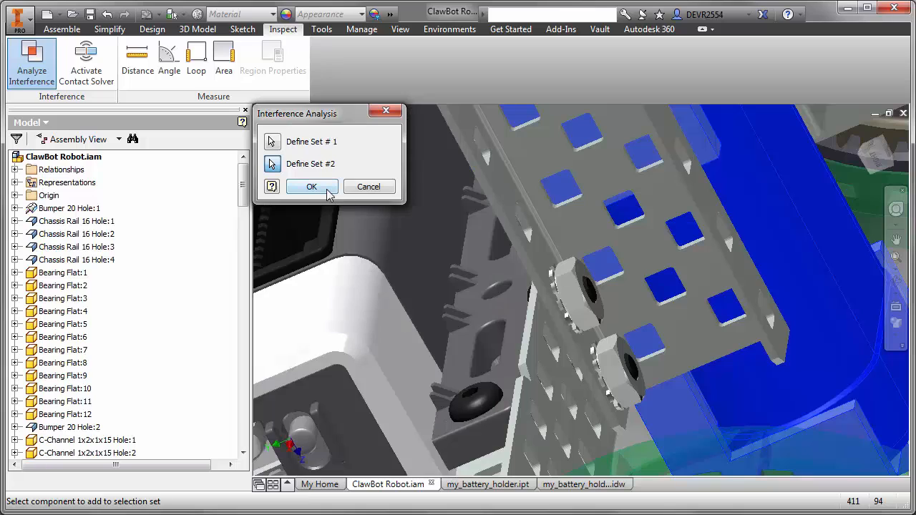
{"action": "left_click", "coordinate": [327, 192]}
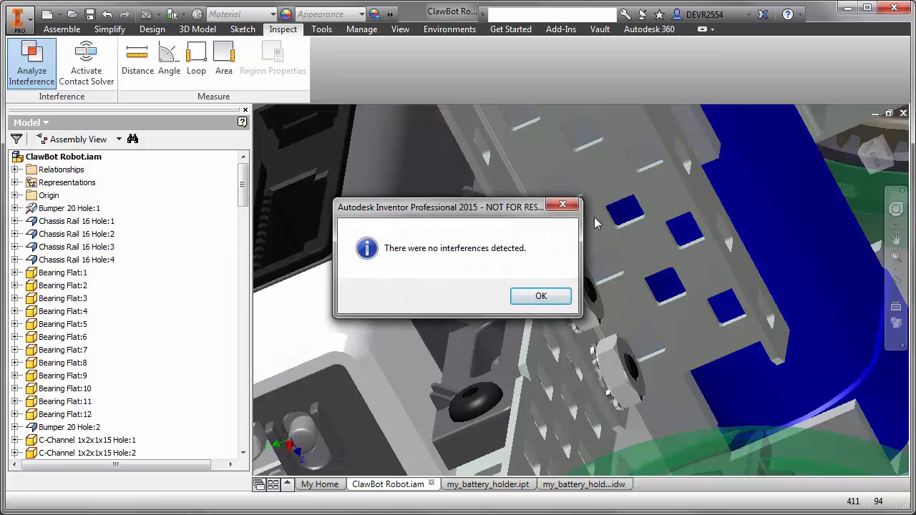
{"action": "left_click", "coordinate": [541, 295]}
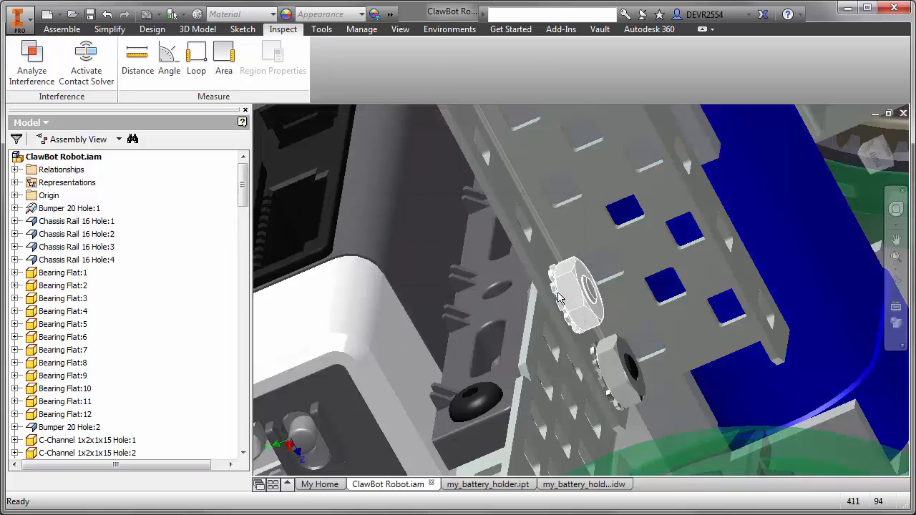
{"action": "key", "text": "F6"}
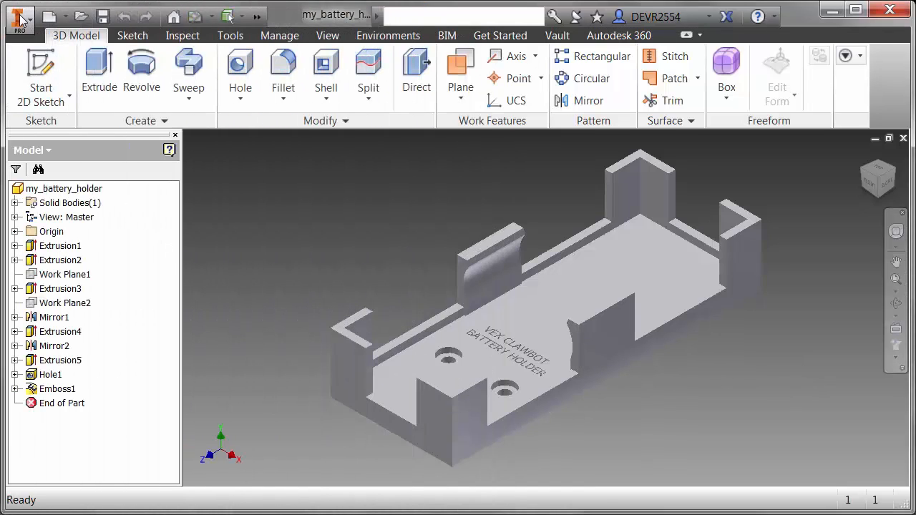
Step: Start exporting the my_battery_holder part to a CAD format, with STL as the file type
{"action": "left_click", "coordinate": [18, 19]}
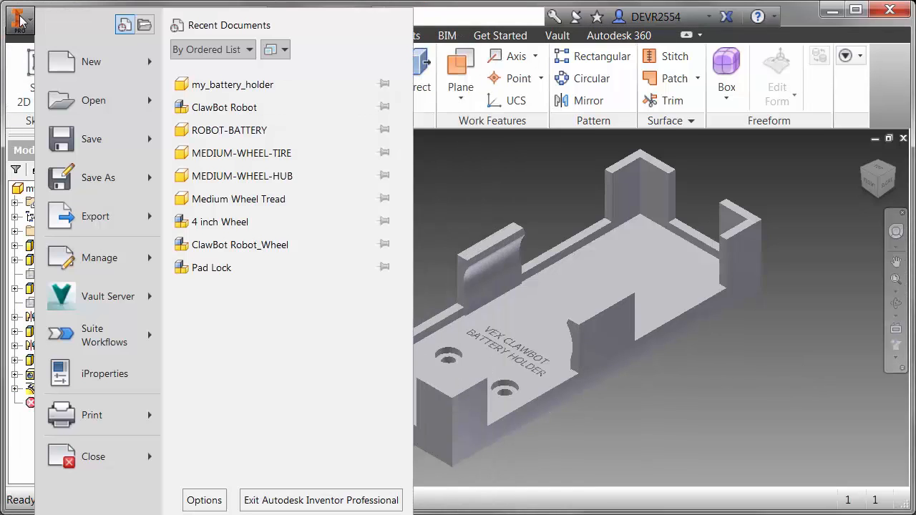
{"action": "mouse_move", "coordinate": [92, 219]}
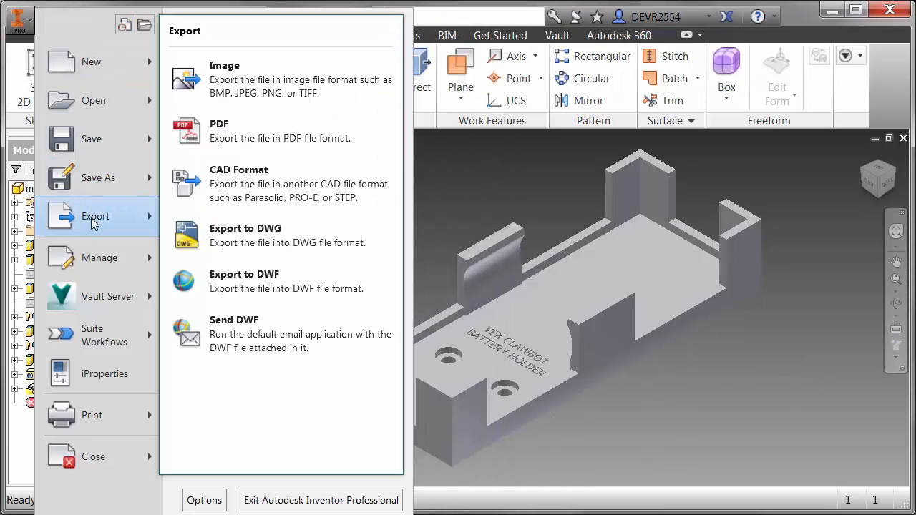
{"action": "left_click", "coordinate": [257, 203]}
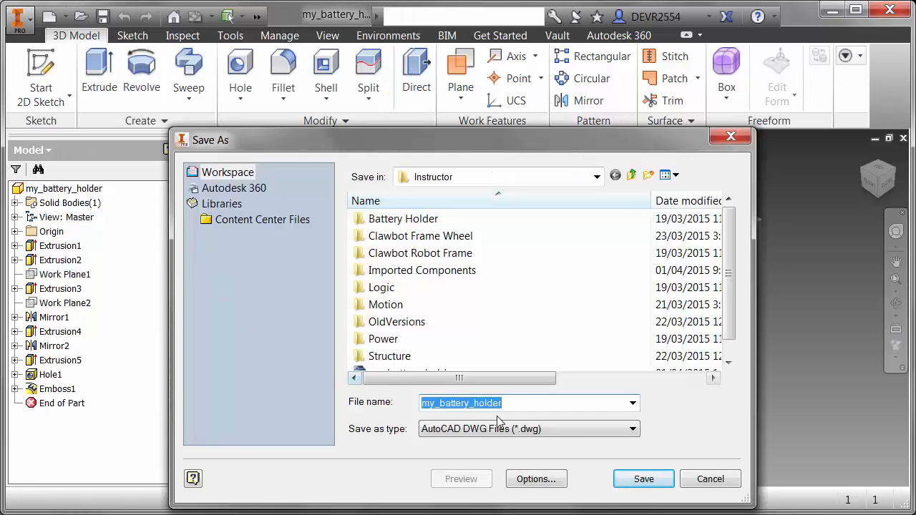
{"action": "left_click", "coordinate": [563, 433]}
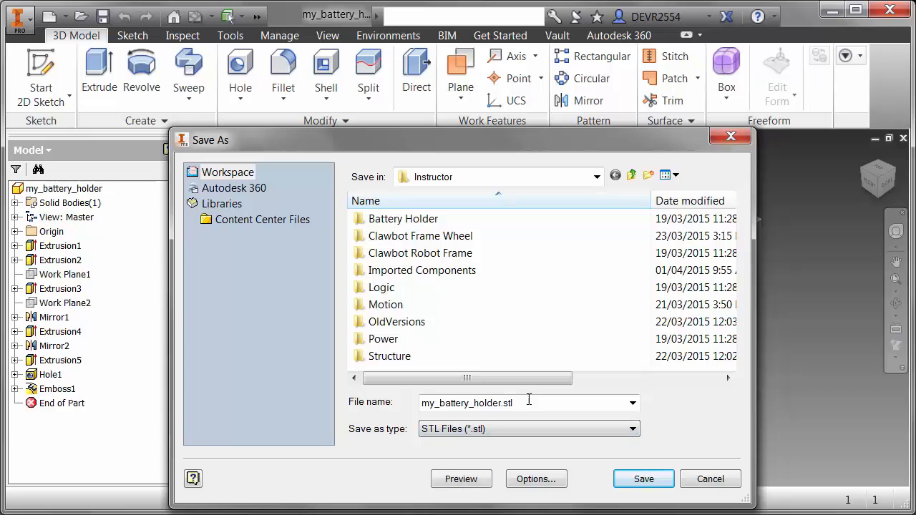
Step: Keep the STL options at binary format, inch units and medium resolution, and save the export as my_battery_holder.stl
{"action": "left_click", "coordinate": [545, 480]}
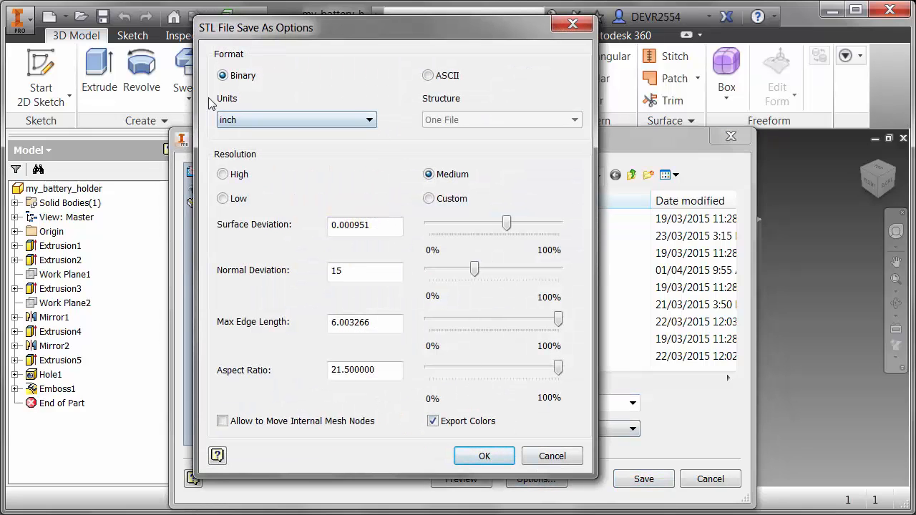
{"action": "left_click", "coordinate": [370, 120]}
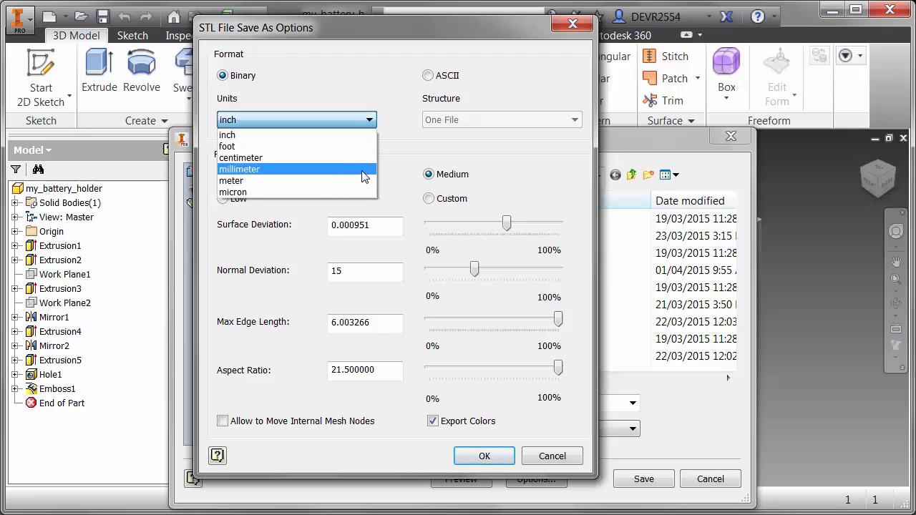
{"action": "left_click", "coordinate": [391, 93]}
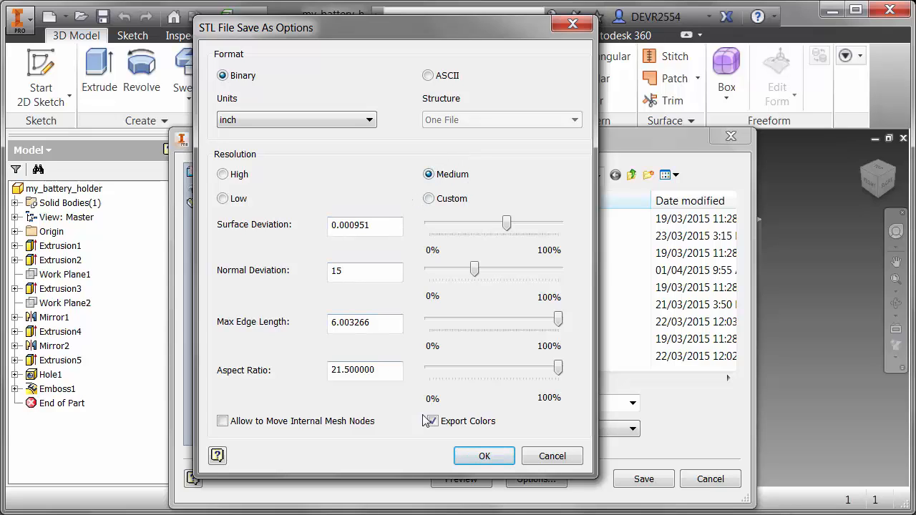
{"action": "left_click", "coordinate": [475, 455]}
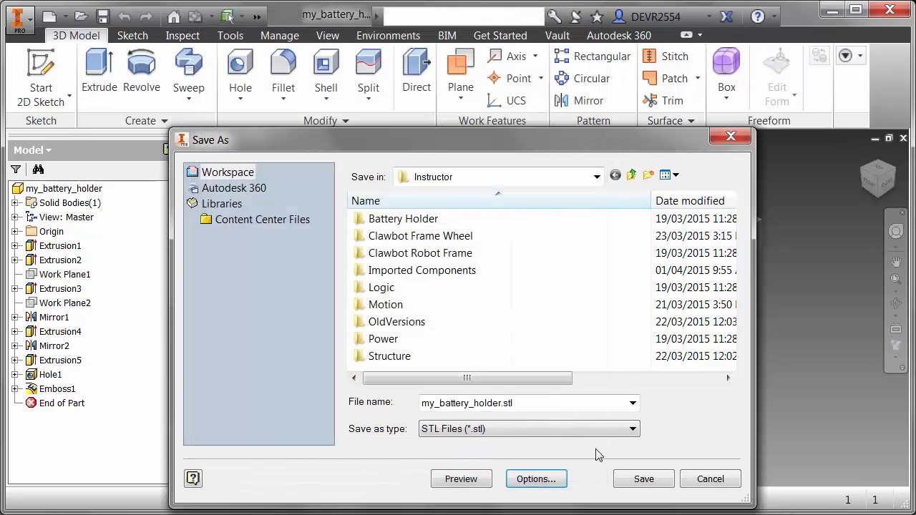
{"action": "left_click", "coordinate": [638, 477]}
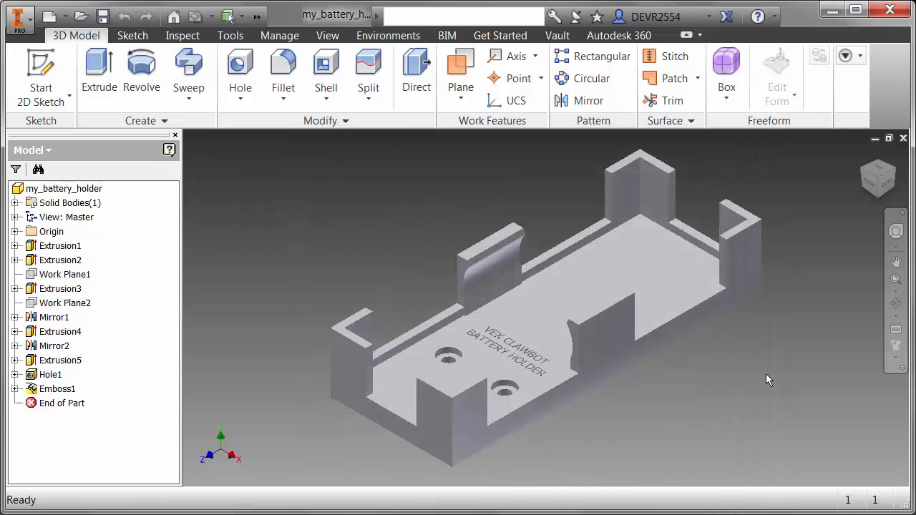